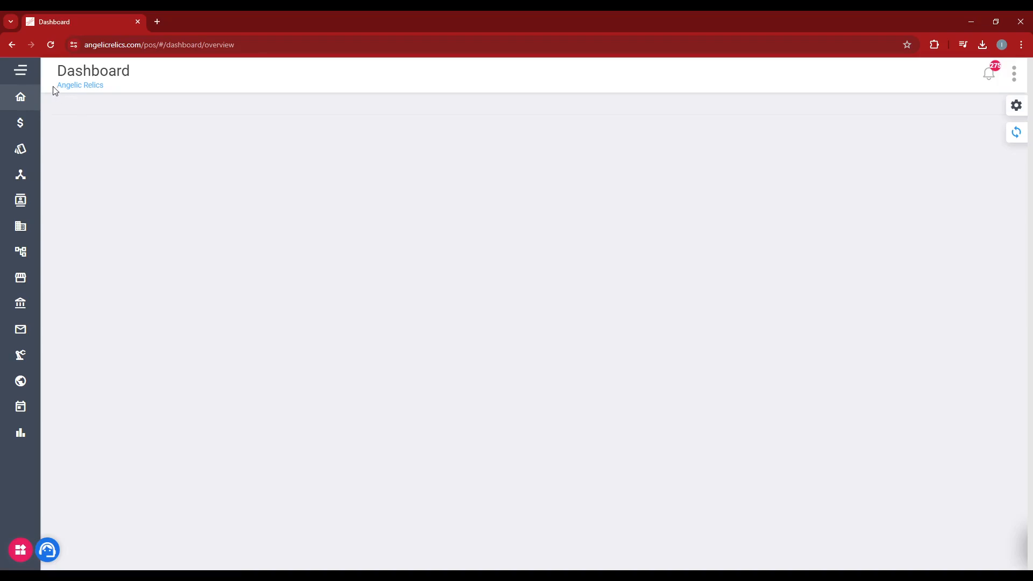
- Open the store's list of inventory transfers and view its column configuration without changing it
{"action": "left_click", "coordinate": [28, 76]}
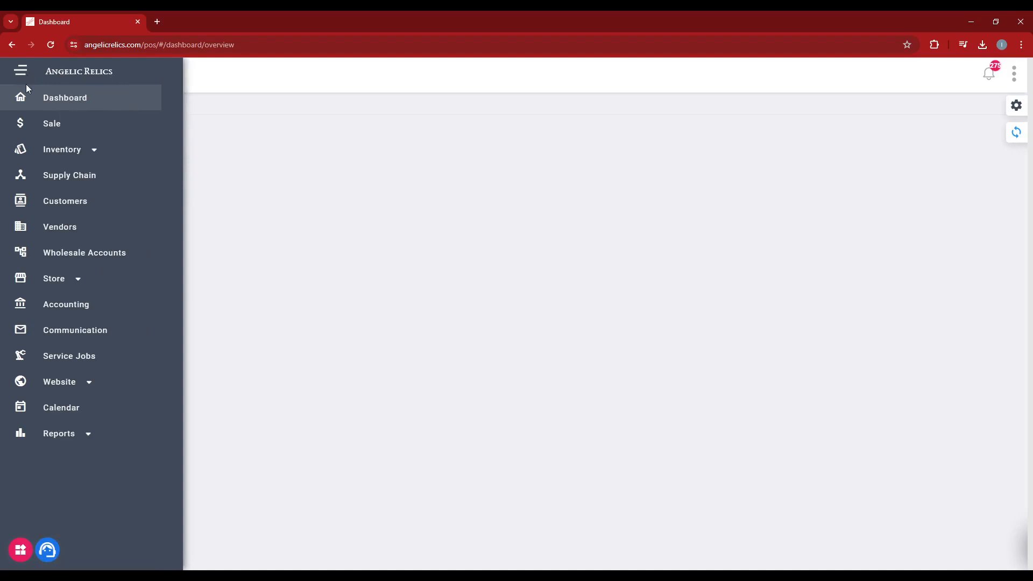
{"action": "left_click", "coordinate": [59, 287]}
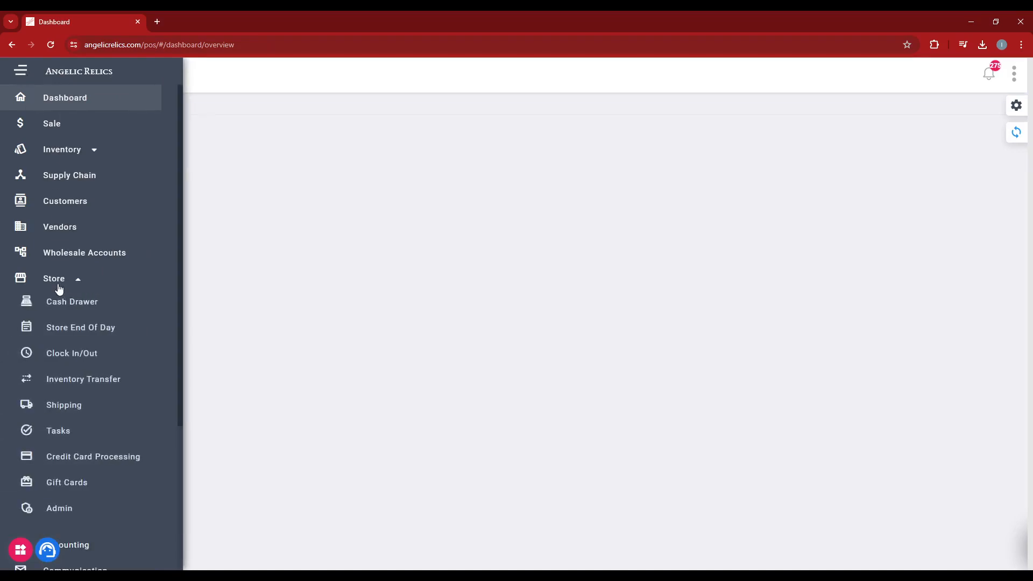
{"action": "left_click", "coordinate": [78, 379]}
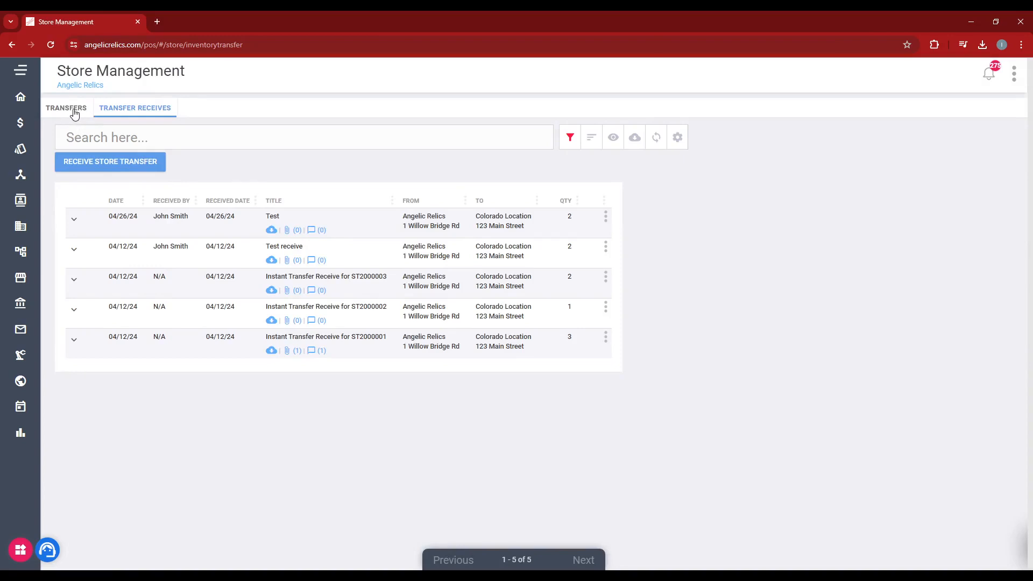
{"action": "left_click", "coordinate": [75, 114]}
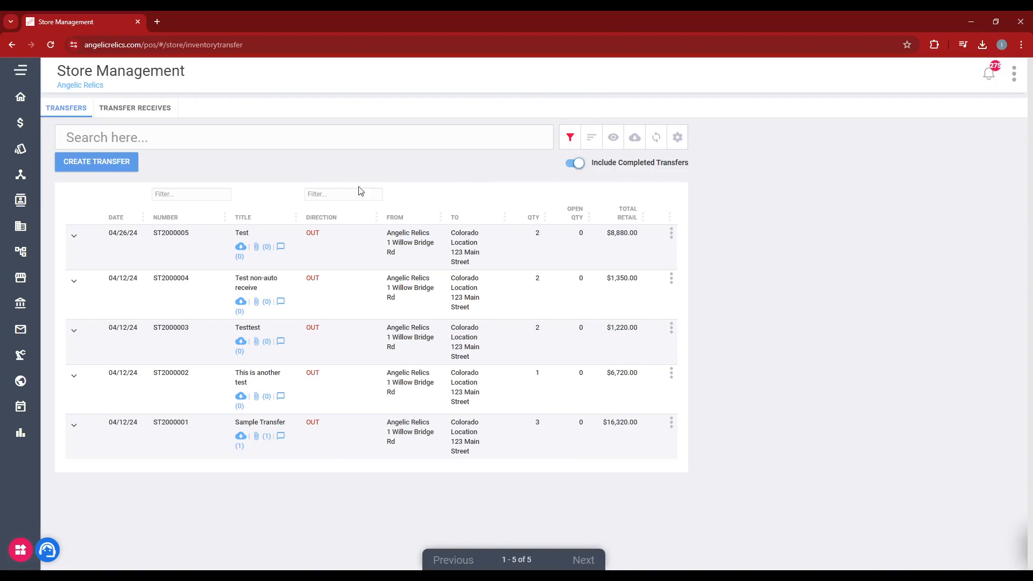
{"action": "left_click", "coordinate": [613, 138]}
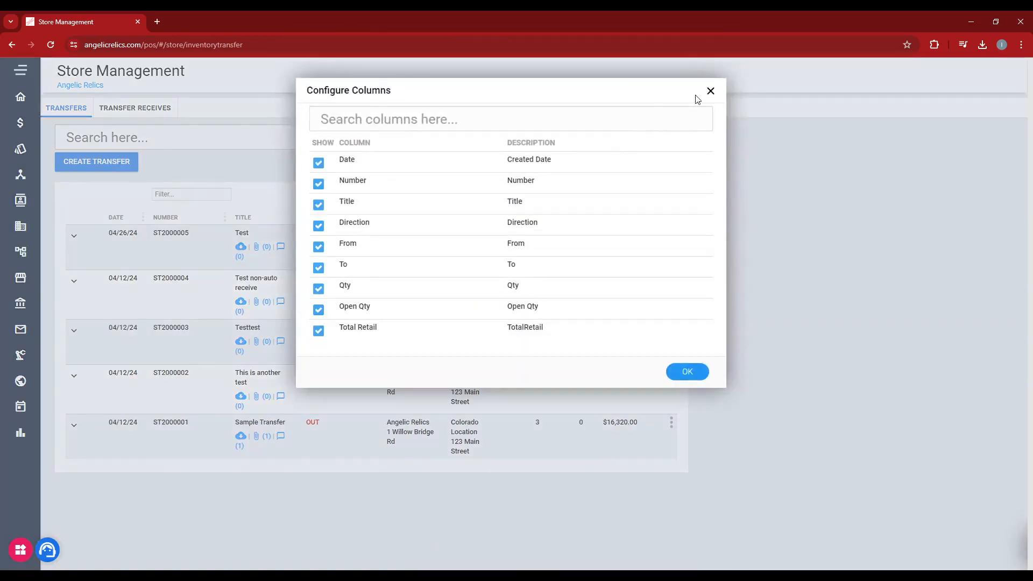
{"action": "left_click", "coordinate": [704, 94]}
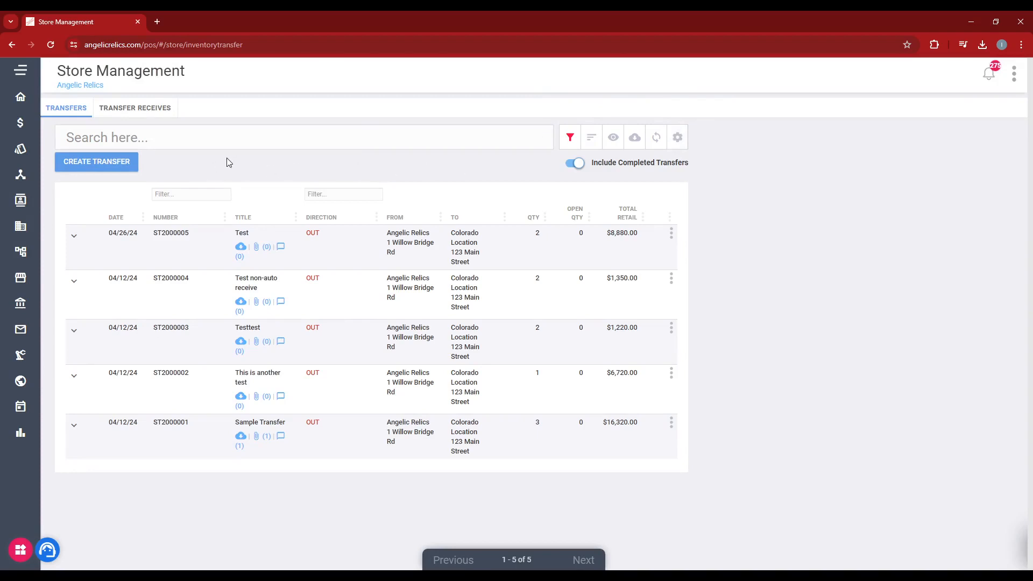
- Start a new inventory transfer with the short description "Testing Transfer"
{"action": "left_click", "coordinate": [108, 169]}
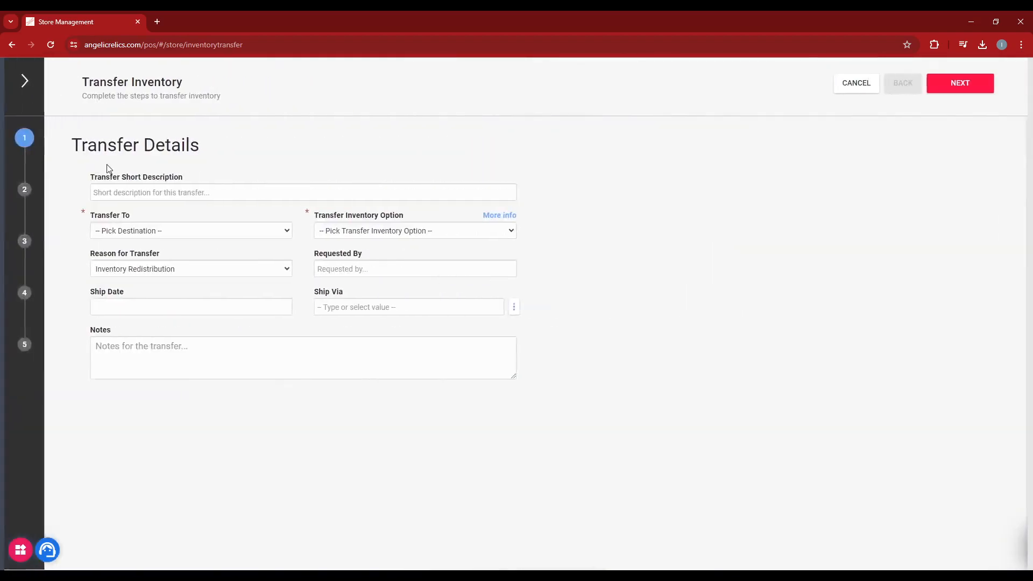
{"action": "left_click", "coordinate": [126, 192]}
{"action": "type", "text": "Tes"}
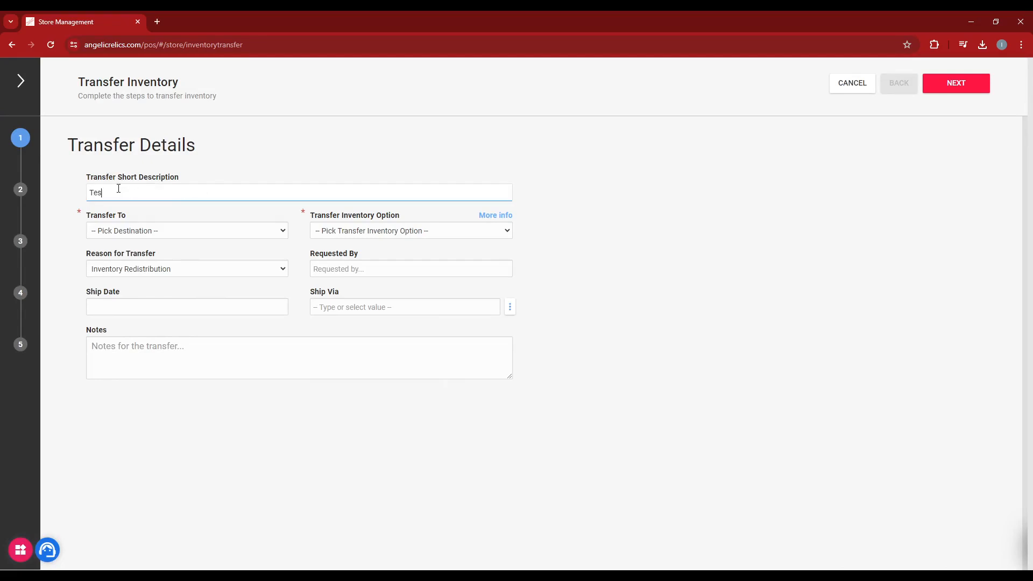
{"action": "type", "text": "ting Transfer"}
{"action": "key", "text": "Tab"}
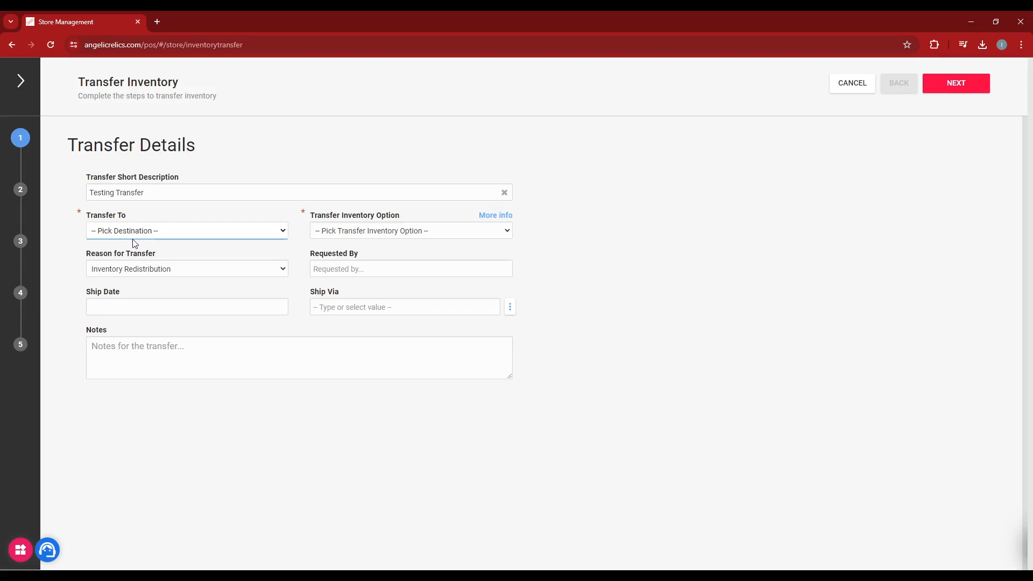
- Set the transfer destination to Colorado Location and the inventory option to Requires Receive, and proceed to product selection
{"action": "left_click", "coordinate": [132, 253]}
{"action": "left_click", "coordinate": [153, 255]}
{"action": "left_click", "coordinate": [352, 232]}
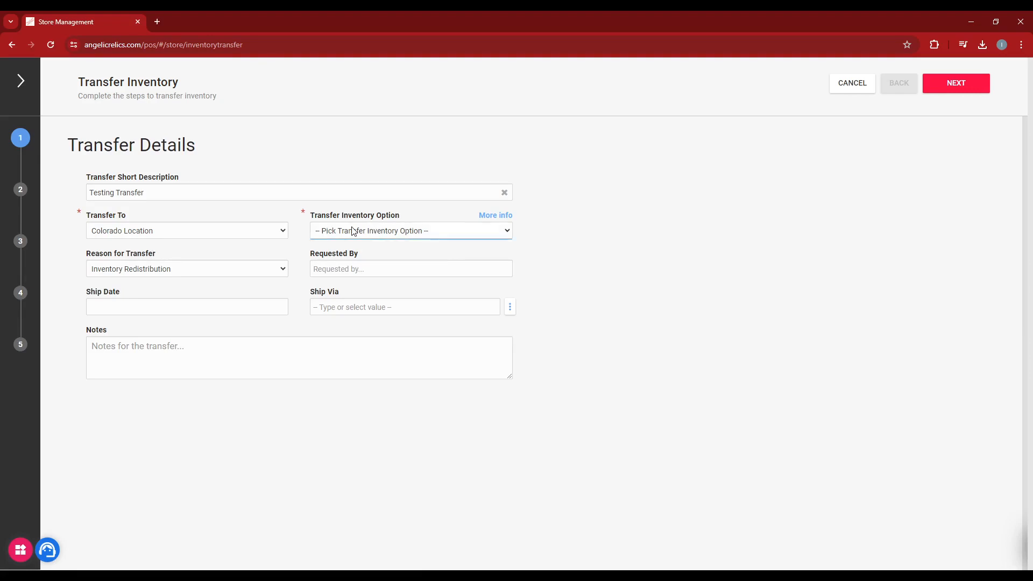
{"action": "left_click", "coordinate": [340, 264]}
{"action": "left_click", "coordinate": [357, 249]}
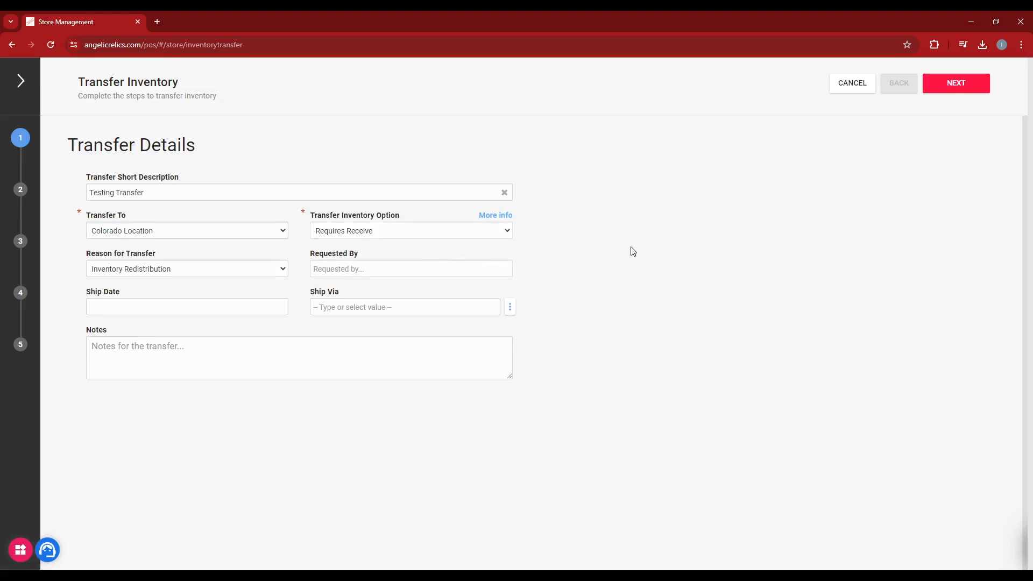
{"action": "left_click", "coordinate": [953, 88]}
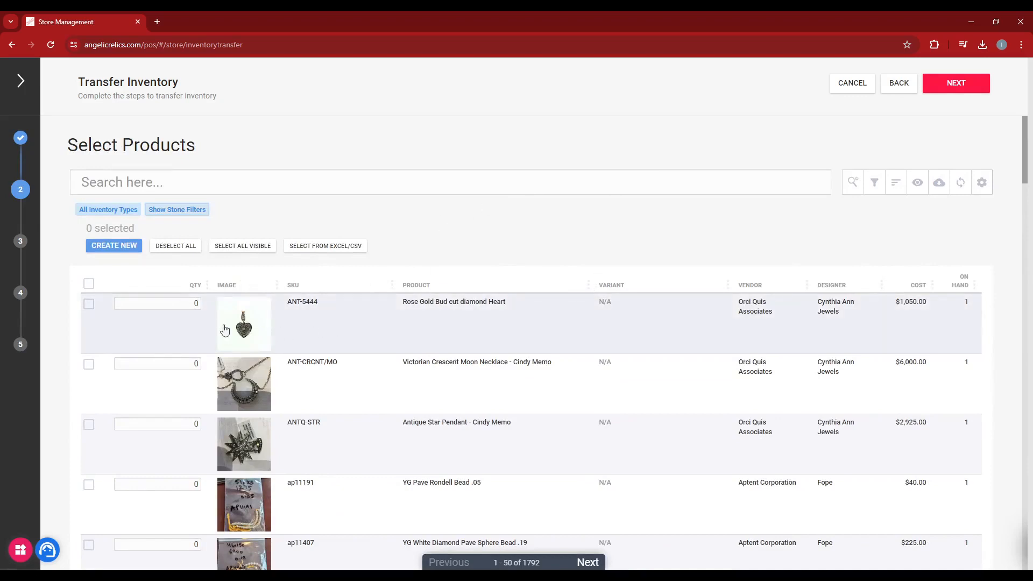
- Add products ANT-5444, ANT-CRCNT/MO and ANTQ-STR to the transfer and accept a count of 1 each
{"action": "left_click", "coordinate": [89, 305]}
{"action": "left_click", "coordinate": [88, 365]}
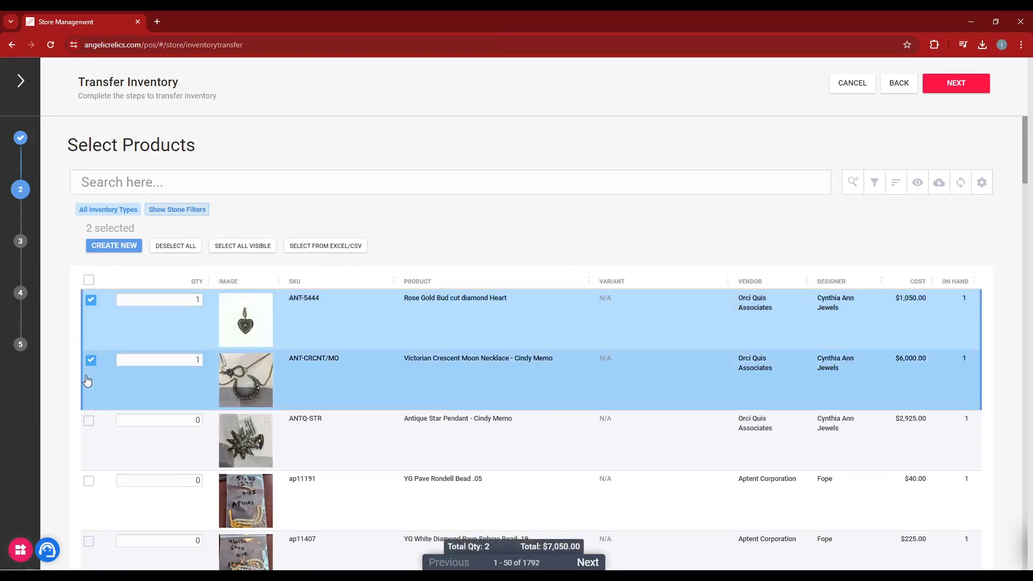
{"action": "left_click", "coordinate": [90, 423]}
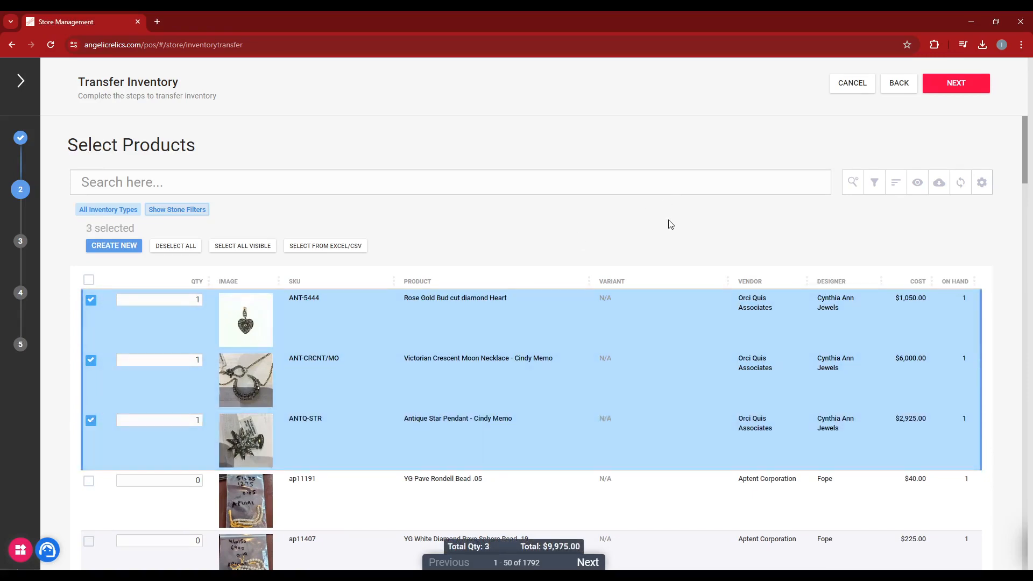
{"action": "left_click", "coordinate": [944, 93]}
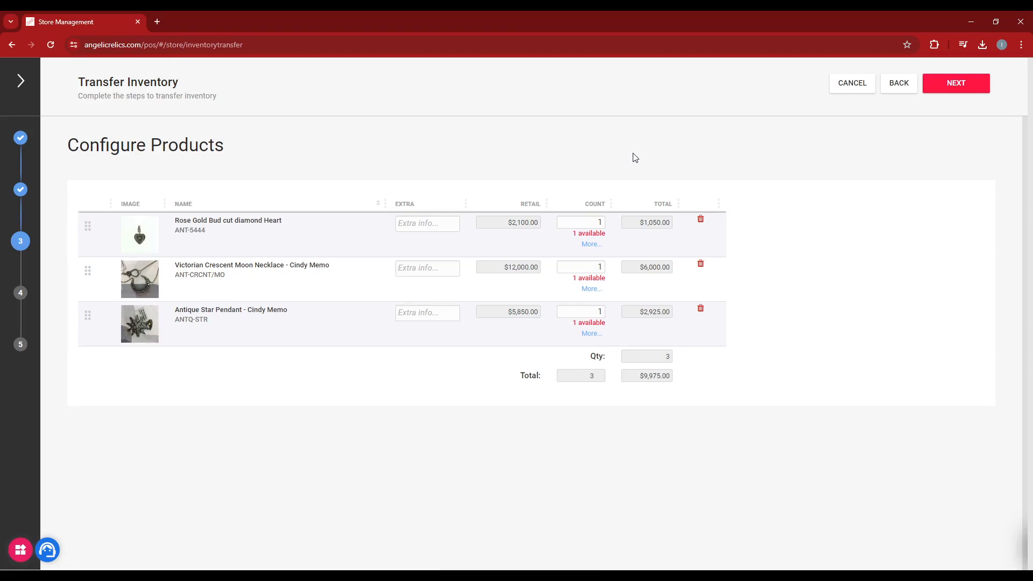
{"action": "left_click", "coordinate": [964, 86]}
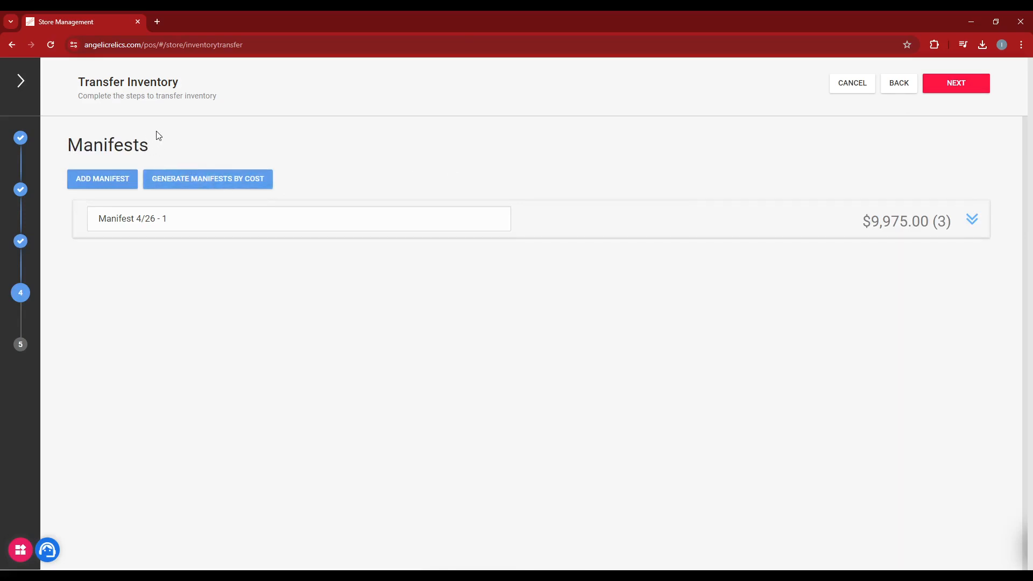
- Expand the existing manifest, and generate manifests by cost with a split wholesale amount of 5000
{"action": "left_click", "coordinate": [971, 222]}
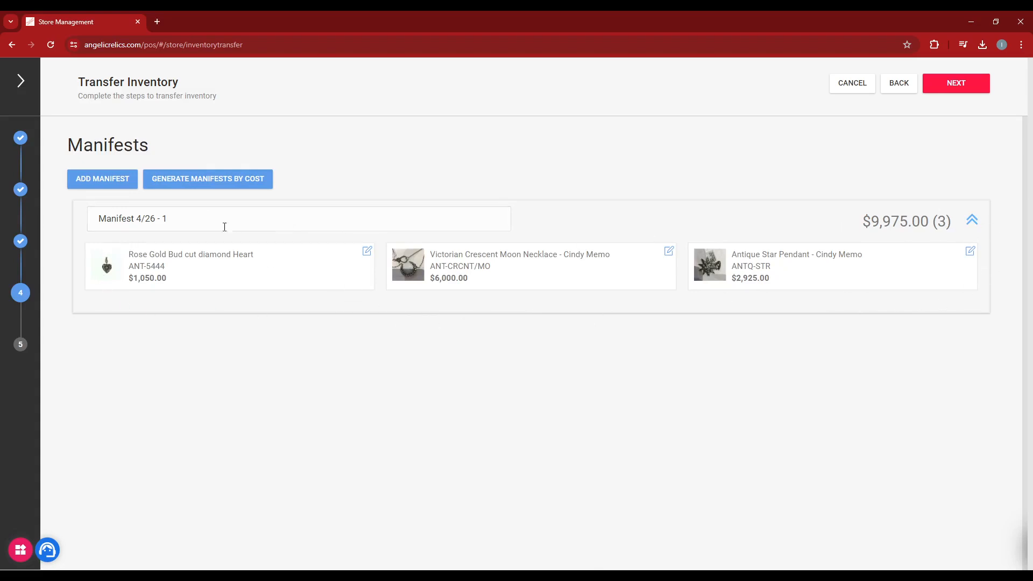
{"action": "left_click", "coordinate": [228, 177]}
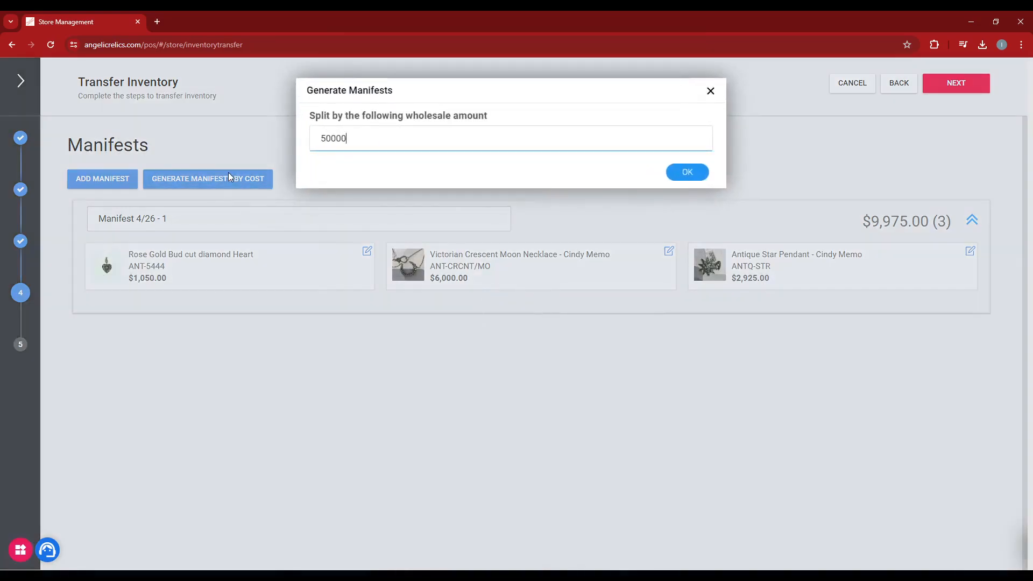
{"action": "left_click_drag", "start_coordinate": [360, 138], "coordinate": [279, 147]}
{"action": "type", "text": "5000"}
{"action": "left_click", "coordinate": [688, 173]}
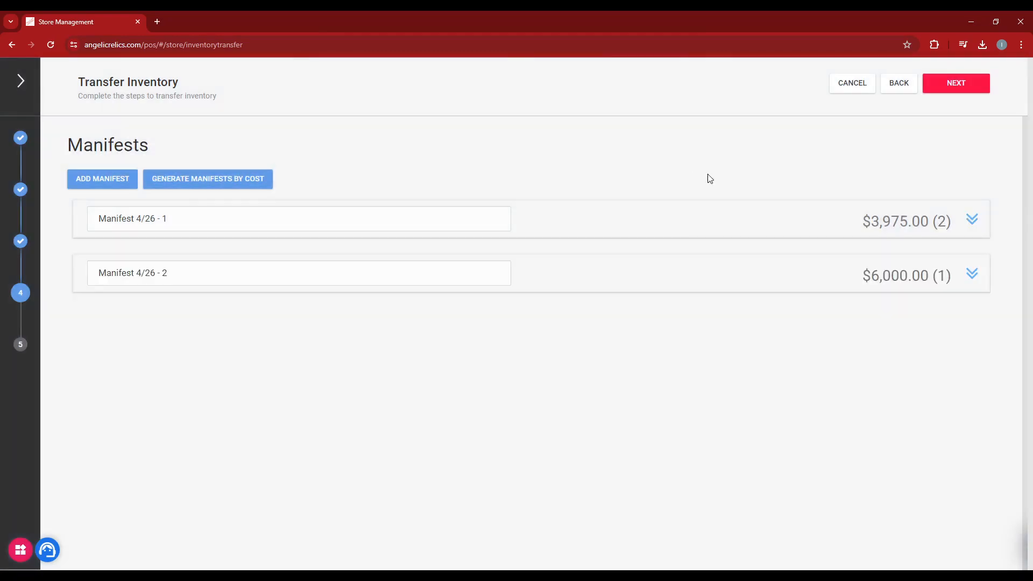
- Accept the manifests and complete the transfer without configuring a shipment
{"action": "left_click", "coordinate": [963, 83]}
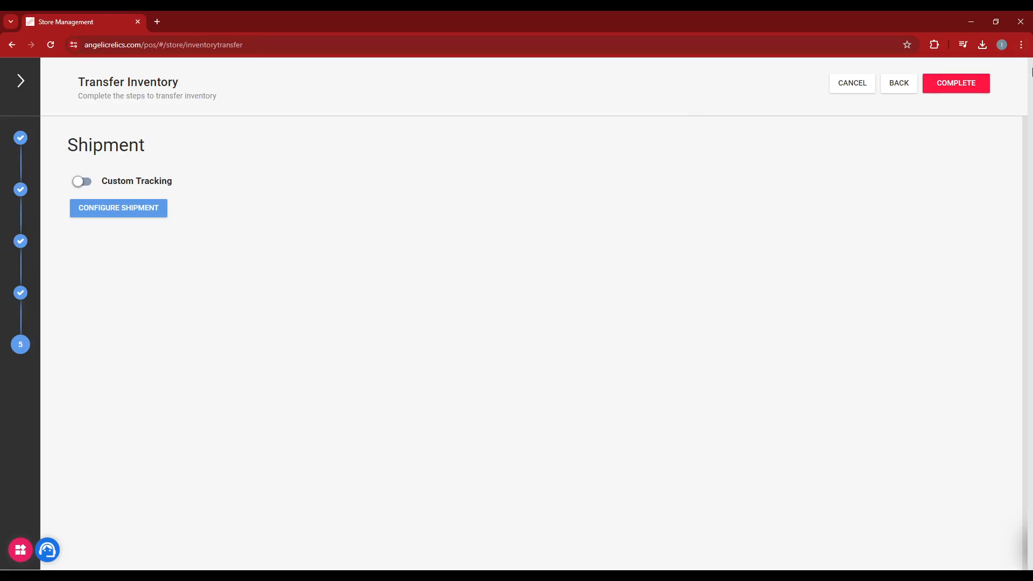
{"action": "left_click", "coordinate": [986, 83]}
{"action": "left_click", "coordinate": [700, 146]}
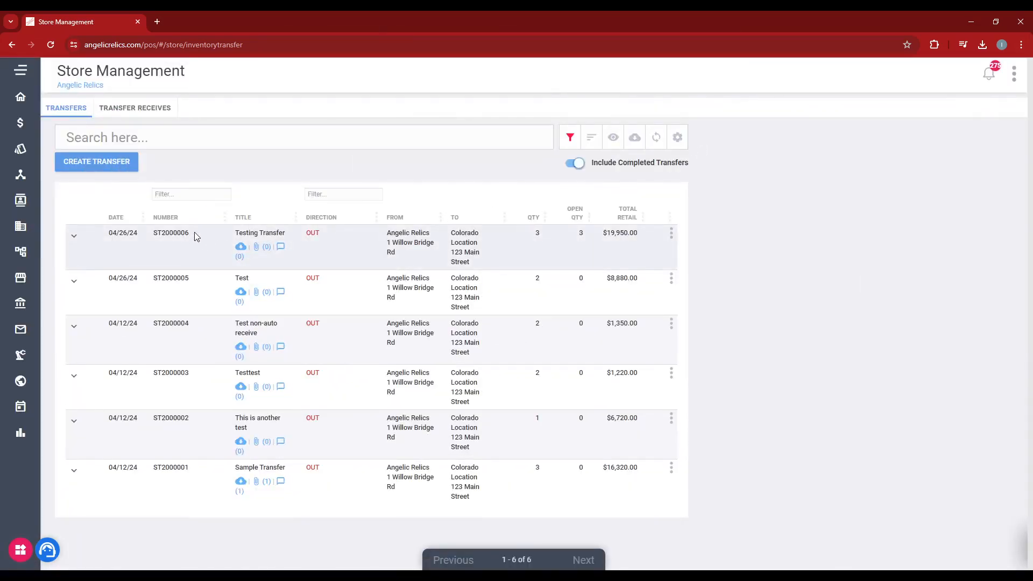
{"action": "left_click_drag", "start_coordinate": [194, 232], "coordinate": [154, 234]}
- Switch the current store to Colorado Location
{"action": "left_click", "coordinate": [101, 88]}
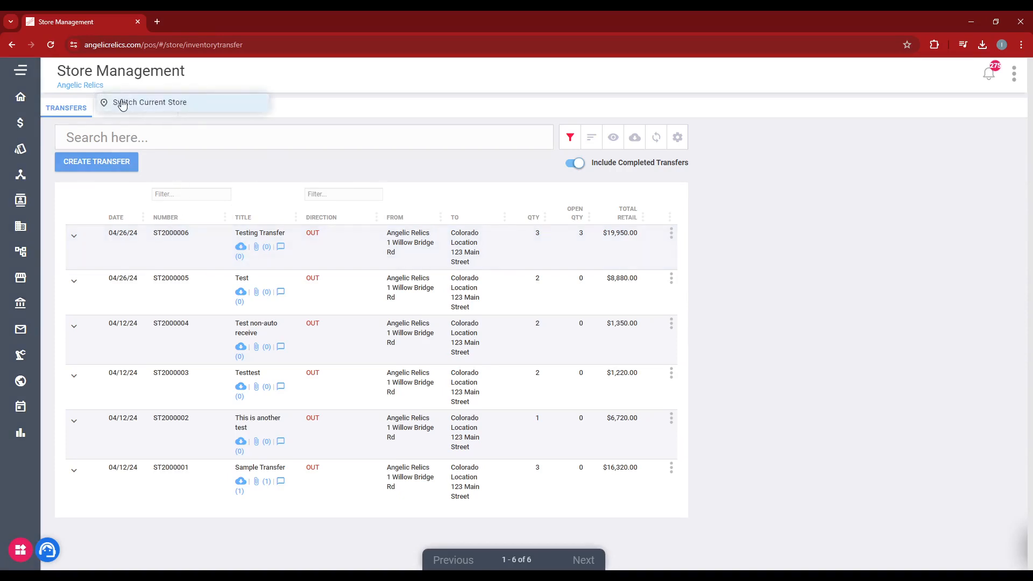
{"action": "left_click", "coordinate": [123, 103]}
{"action": "left_click", "coordinate": [554, 139]}
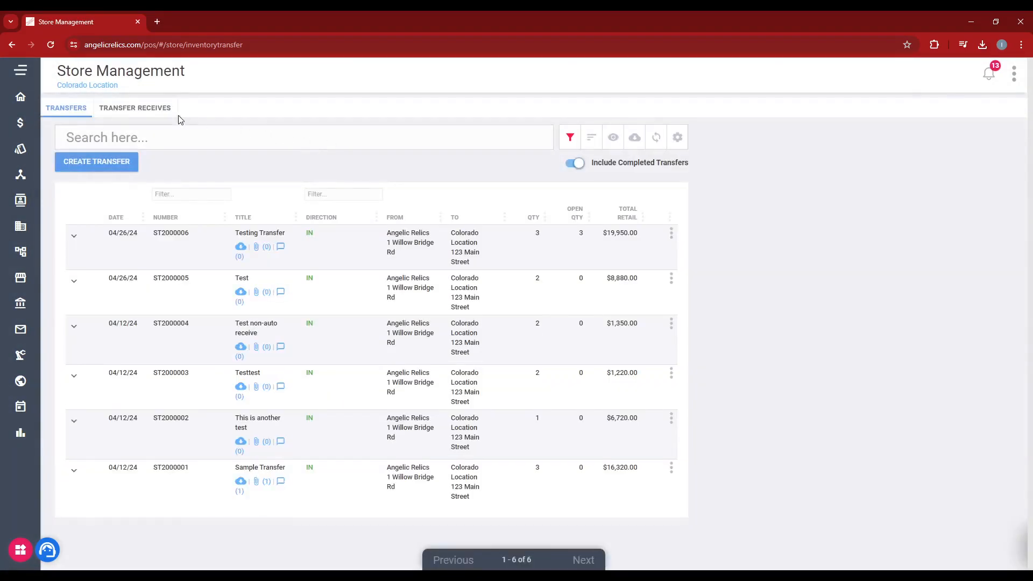
- Start a store transfer receive described as "Testing Receive", choose the originating store, and proceed to product selection
{"action": "left_click", "coordinate": [155, 108]}
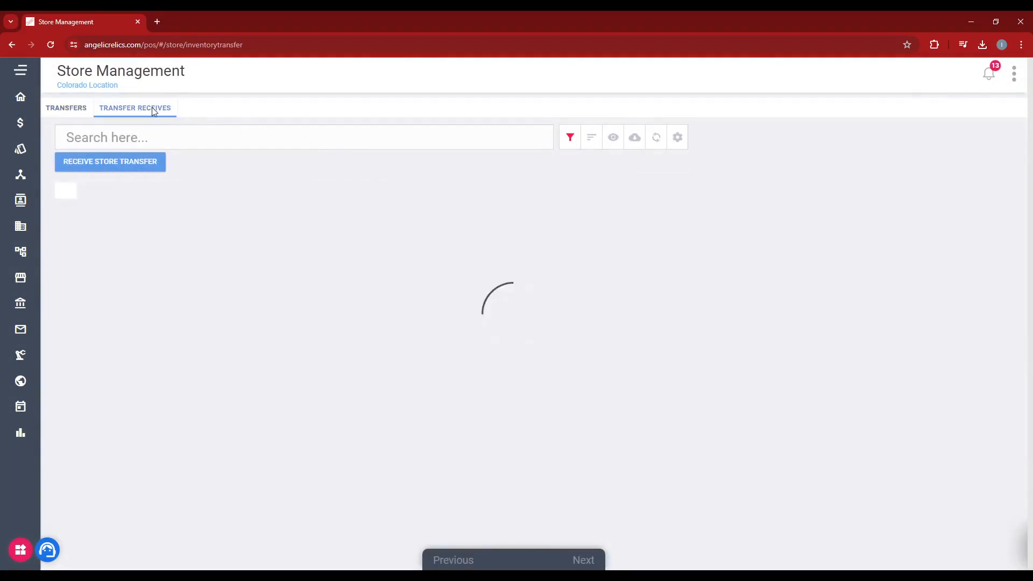
{"action": "left_click", "coordinate": [138, 161]}
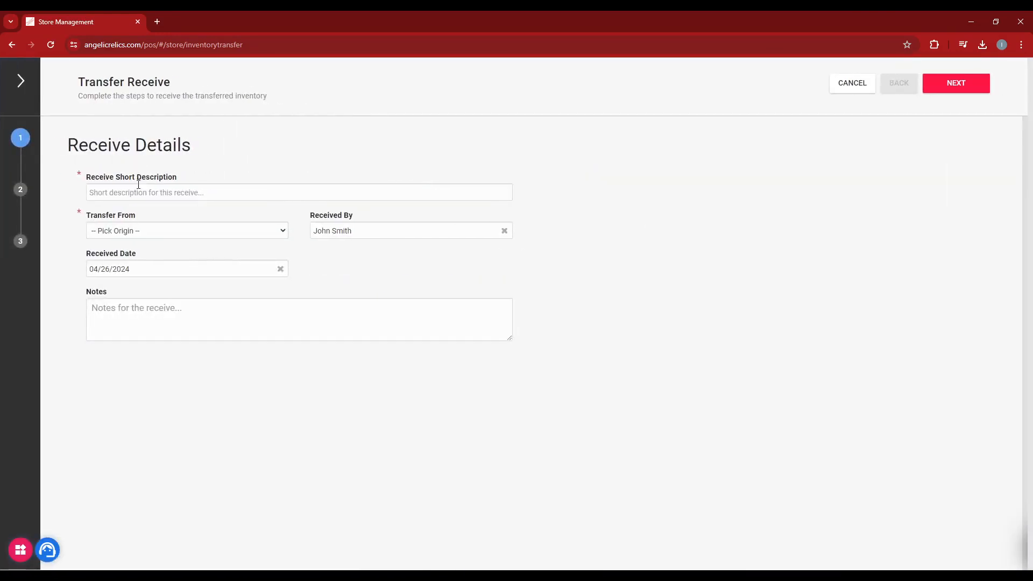
{"action": "left_click", "coordinate": [138, 186]}
{"action": "type", "text": "Testing Receive"}
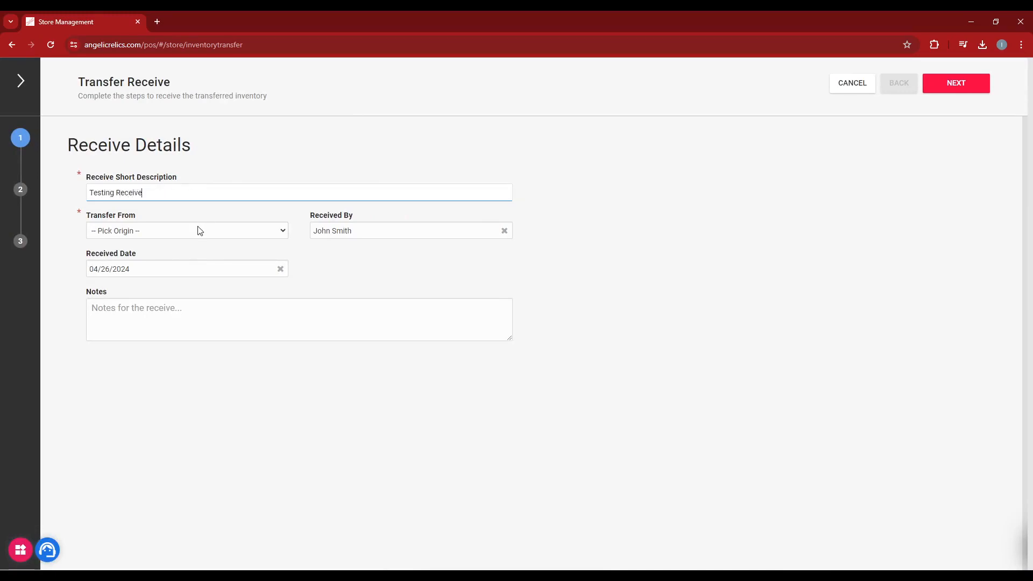
{"action": "key", "text": "Tab"}
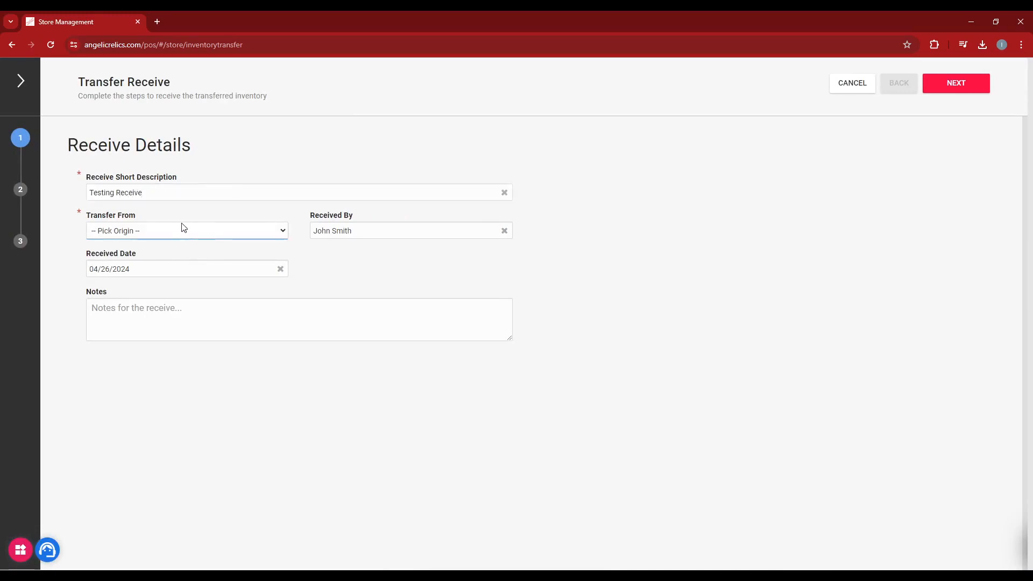
{"action": "key", "text": "Down"}
{"action": "left_click", "coordinate": [946, 92]}
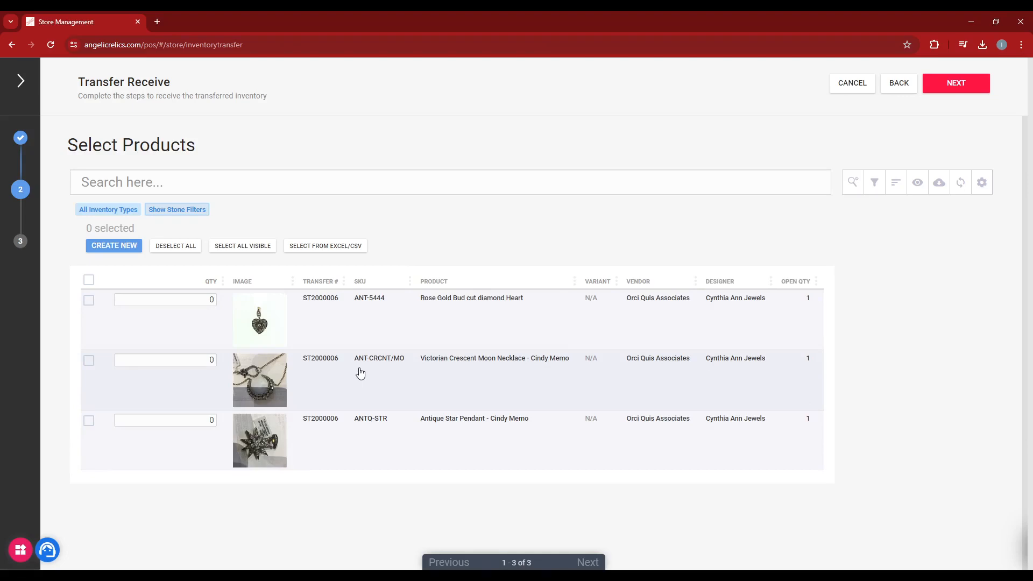
- Select ANT-5444, ANT-CRCNT/MO and ANTQ-STR from the open transfer and complete the receive with a count of 1 each
{"action": "left_click", "coordinate": [89, 300]}
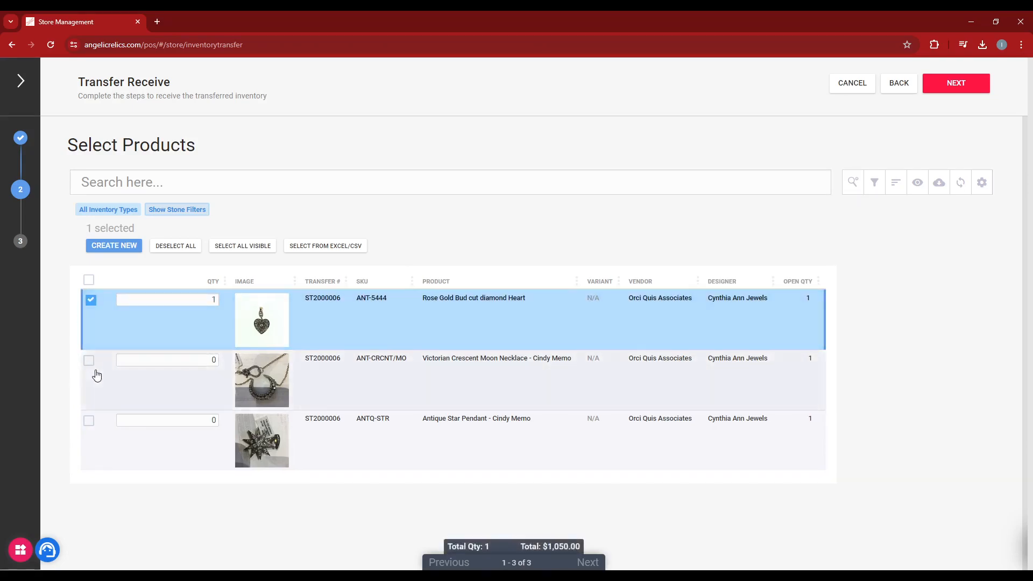
{"action": "left_click", "coordinate": [89, 360]}
{"action": "left_click", "coordinate": [87, 424]}
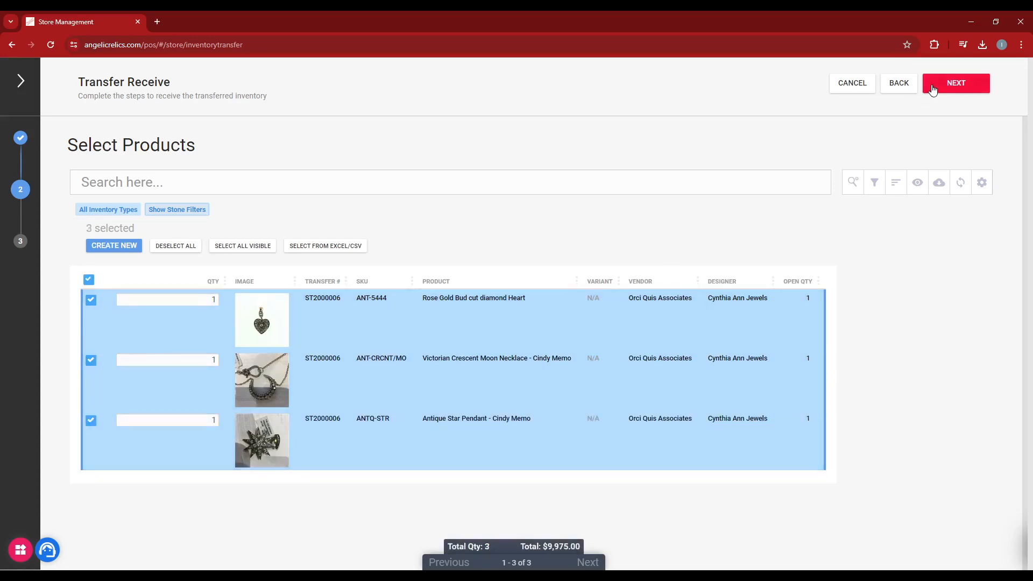
{"action": "left_click", "coordinate": [931, 89]}
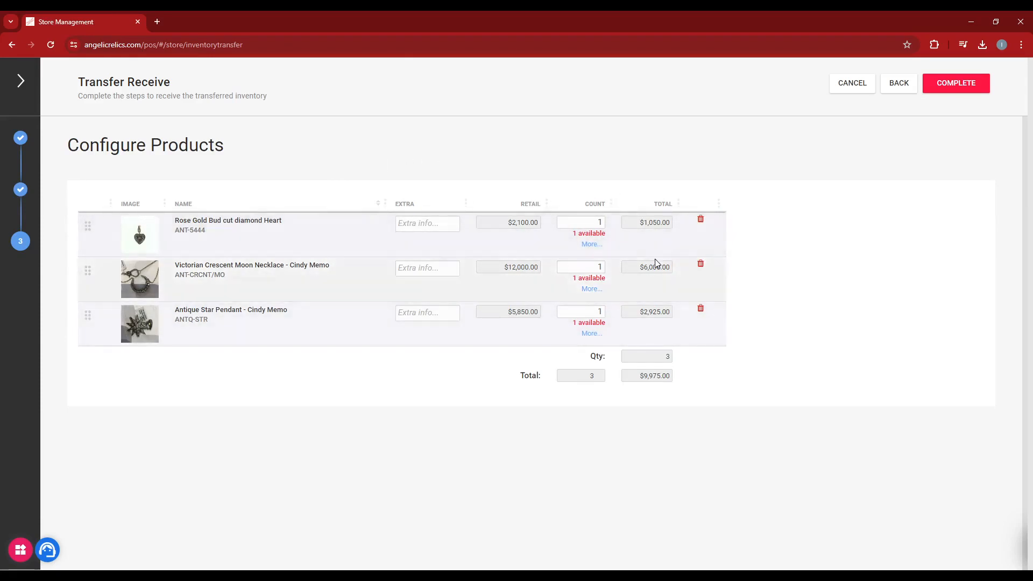
{"action": "left_click", "coordinate": [948, 86]}
{"action": "left_click", "coordinate": [683, 149]}
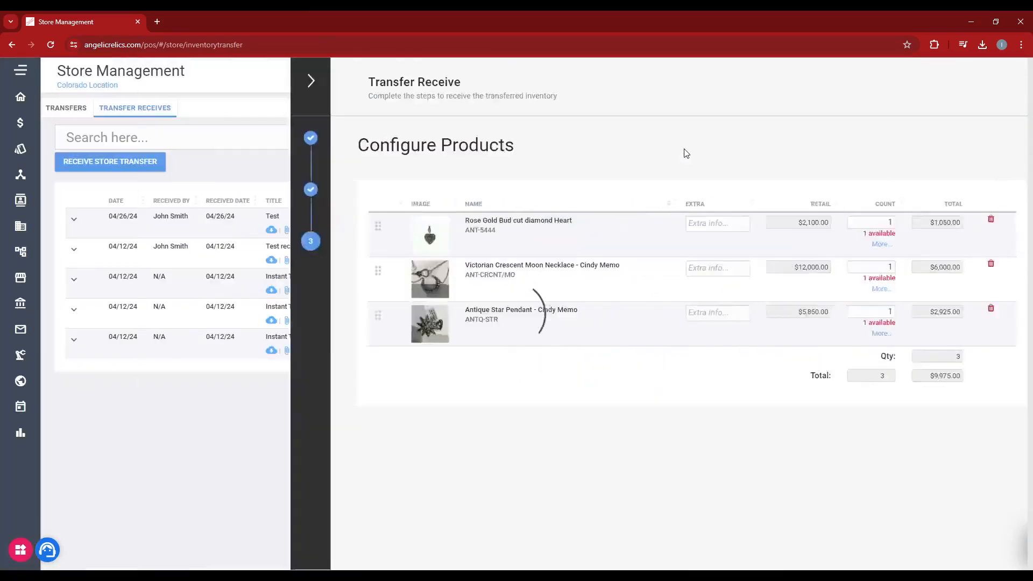